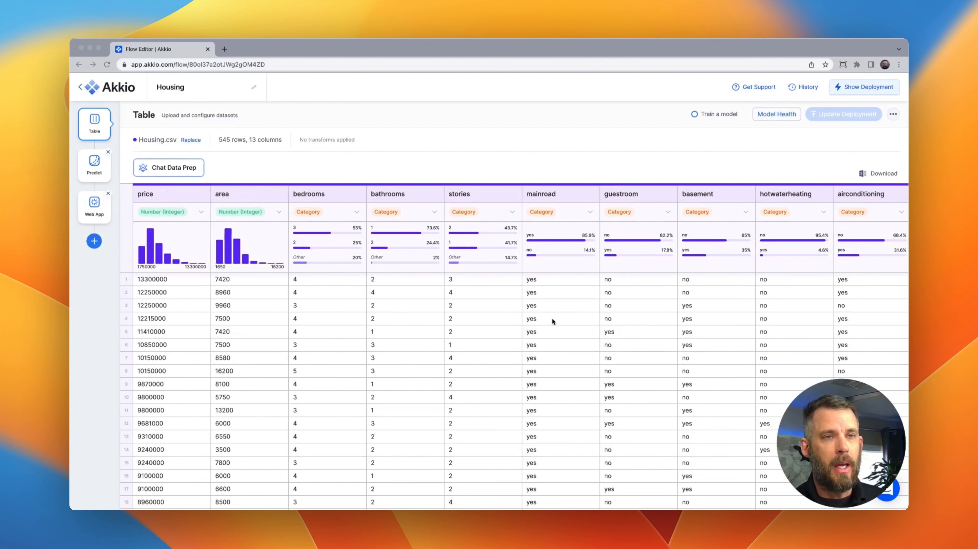
Preview a Chat Data Prep transform with the request "create a new column called $sft using price divided by area".
scroll(552, 317, "right", 5)
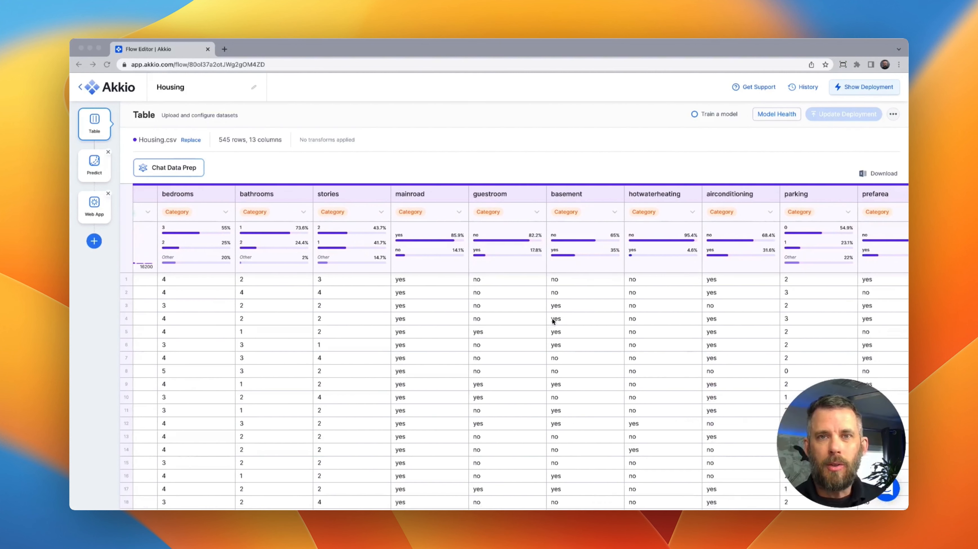
scroll(552, 318, "left", 5)
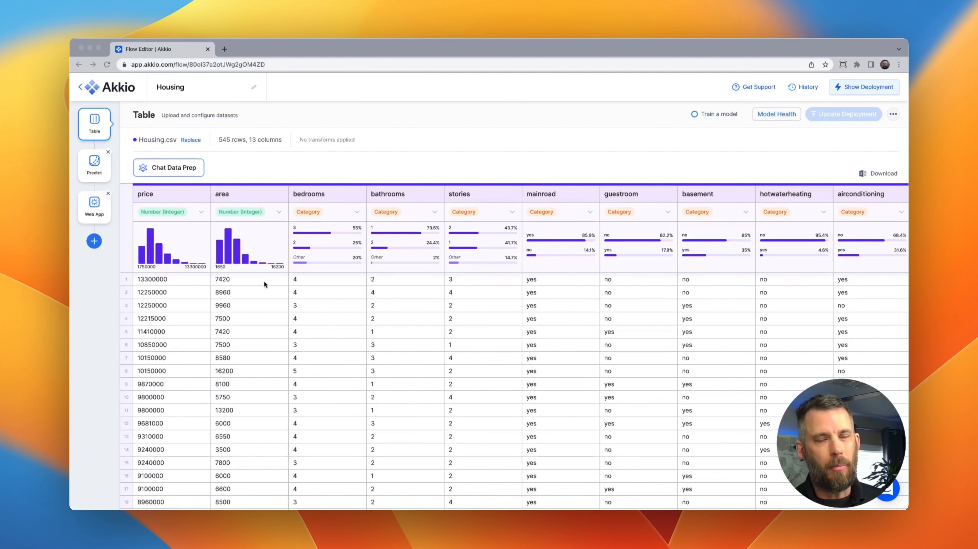
left_click(179, 168)
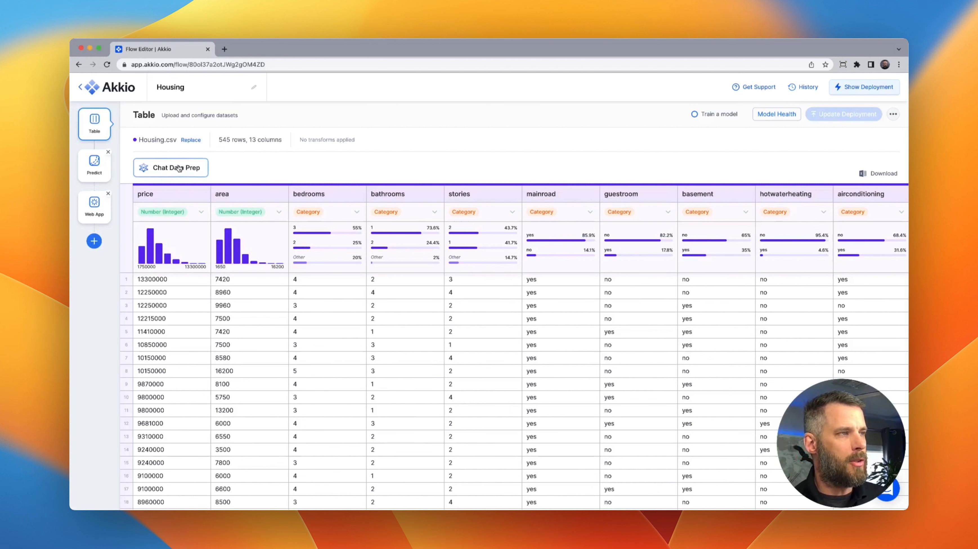
left_click(179, 168)
type("create a n")
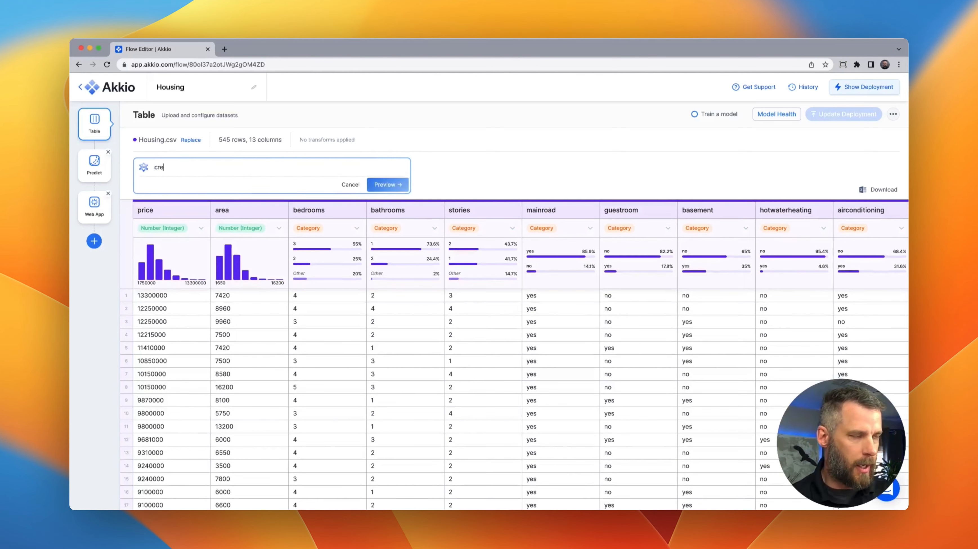
type("ew colu")
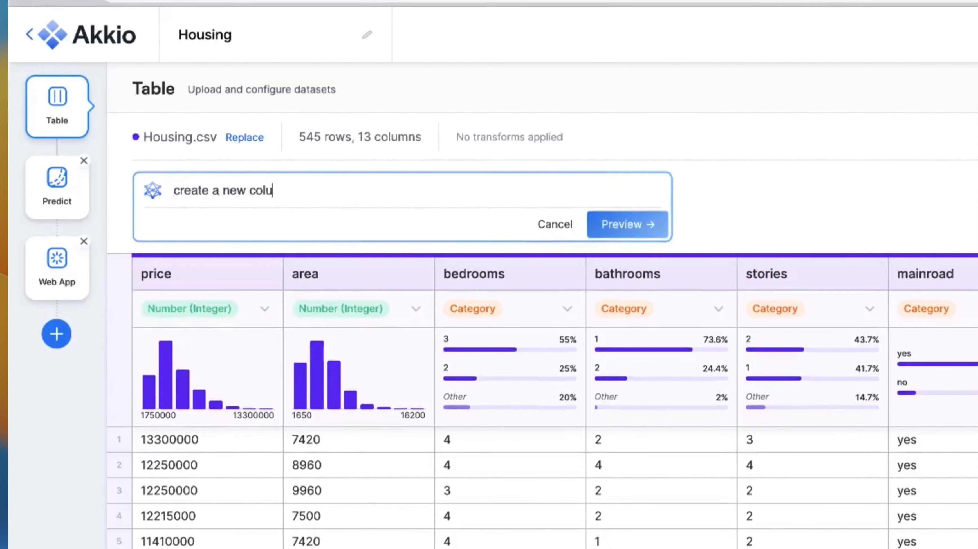
type("mn called ")
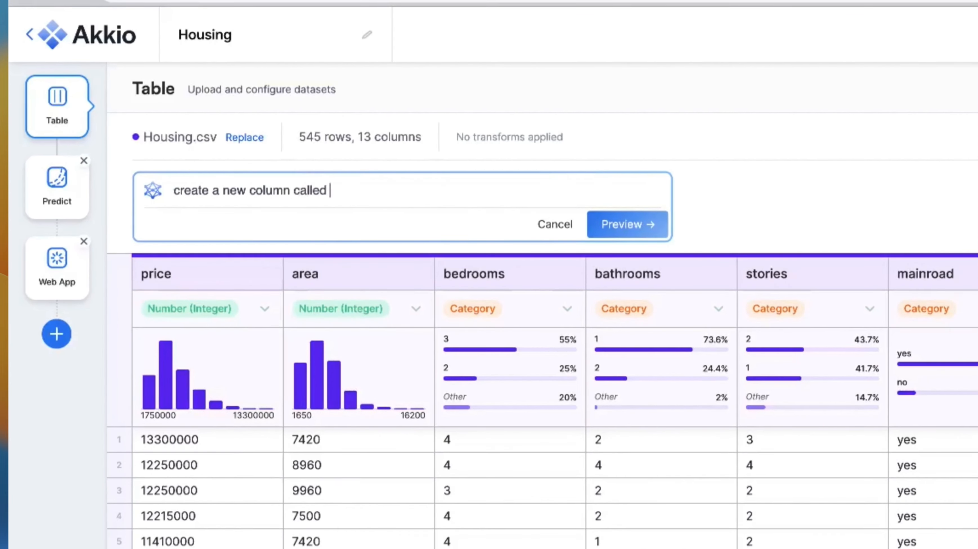
type("$sft using price")
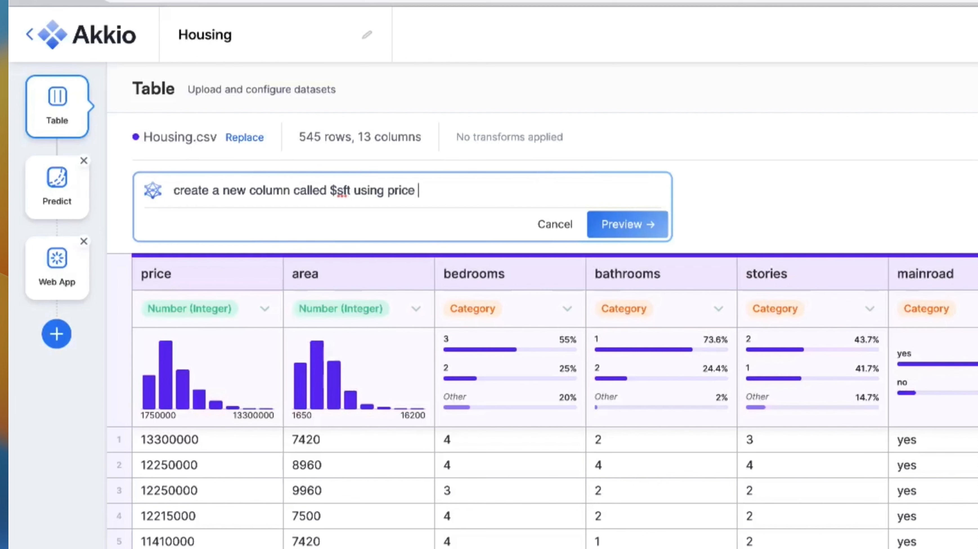
type(" divided by area")
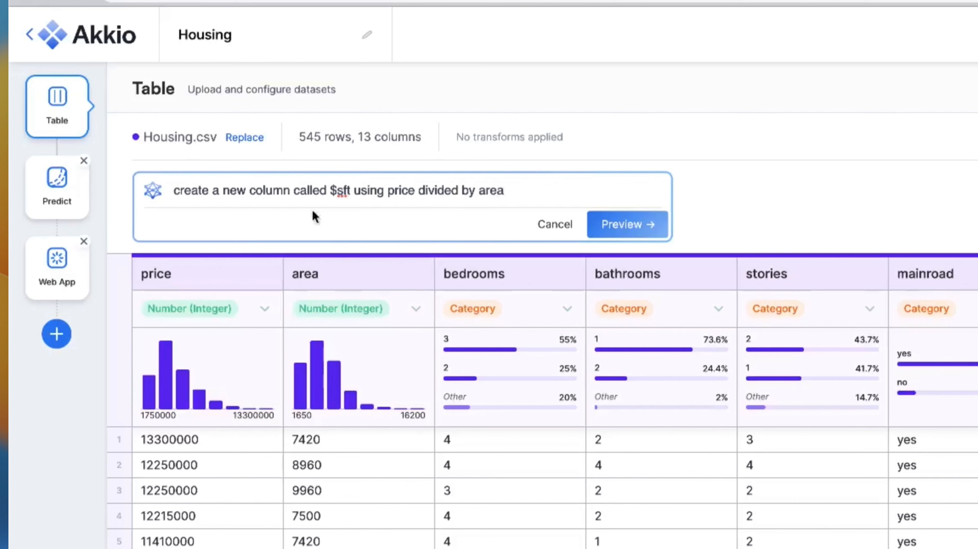
left_click(661, 229)
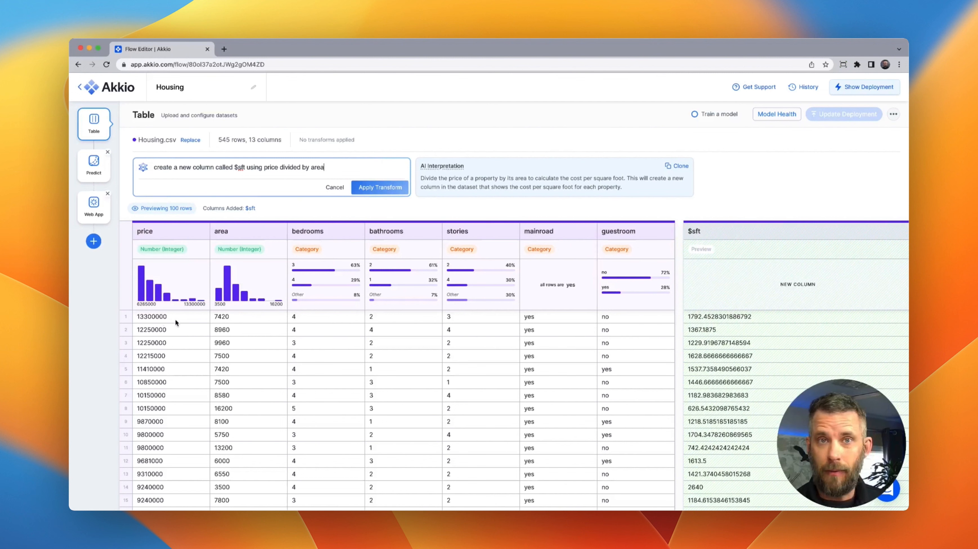
Apply the previewed $sft transform to the housing table and check the new column.
left_click(391, 188)
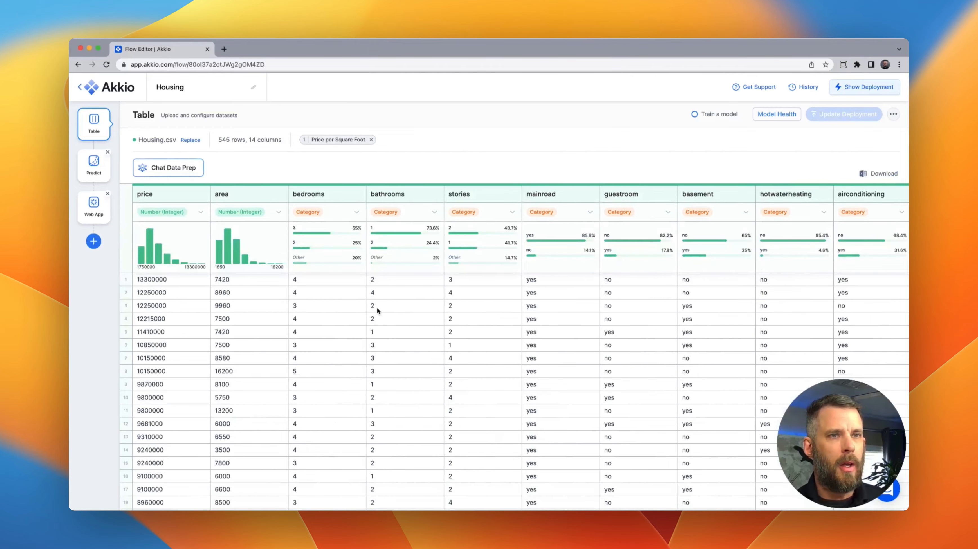
scroll(376, 306, "right", 10)
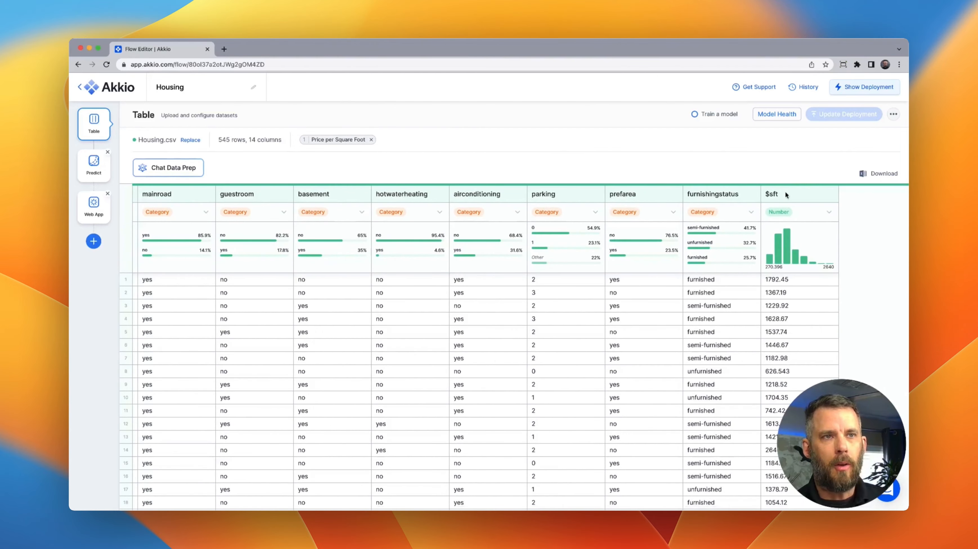
scroll(783, 192, "left", 10)
scroll(783, 194, "left", 2)
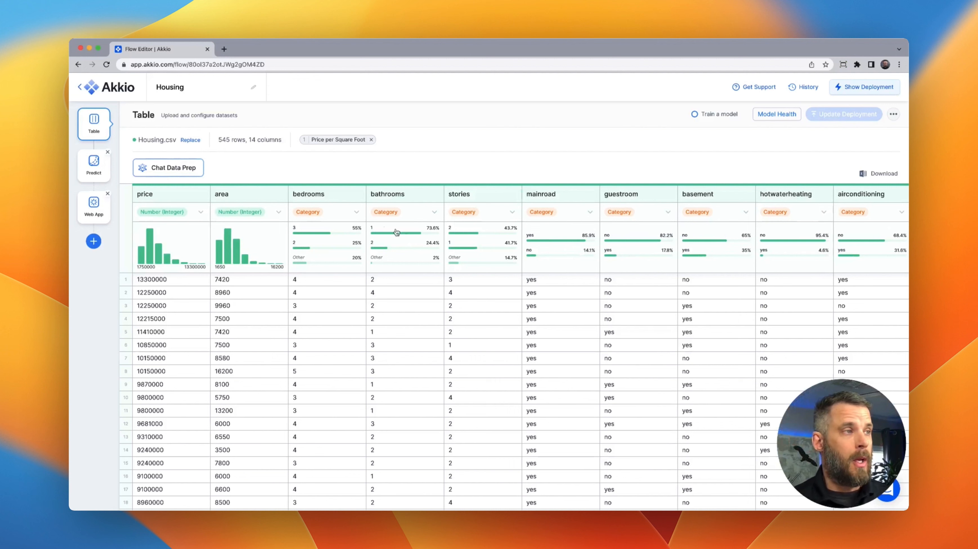
Filter the table with the Chat Data Prep request "show only houses that are below the average of $sft" and apply the transform.
left_click(191, 172)
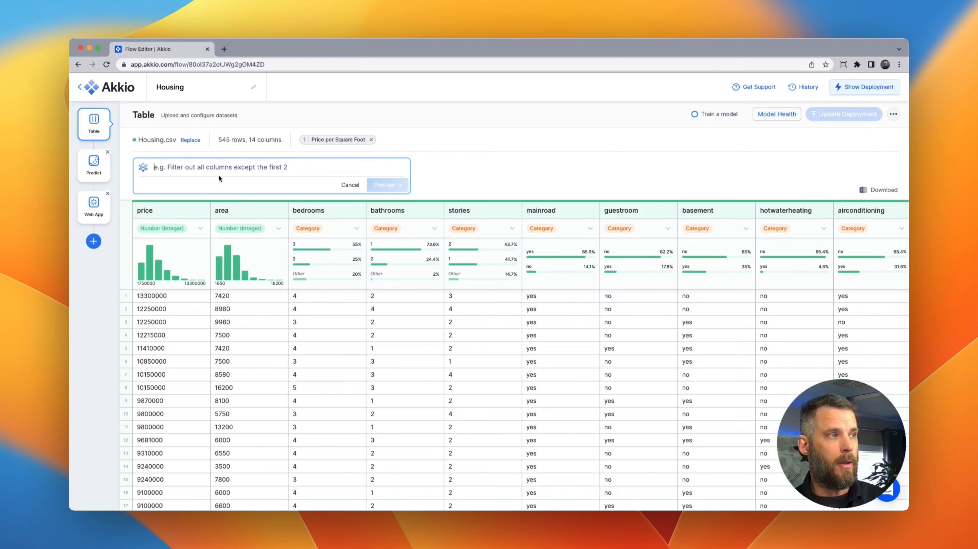
type("show only")
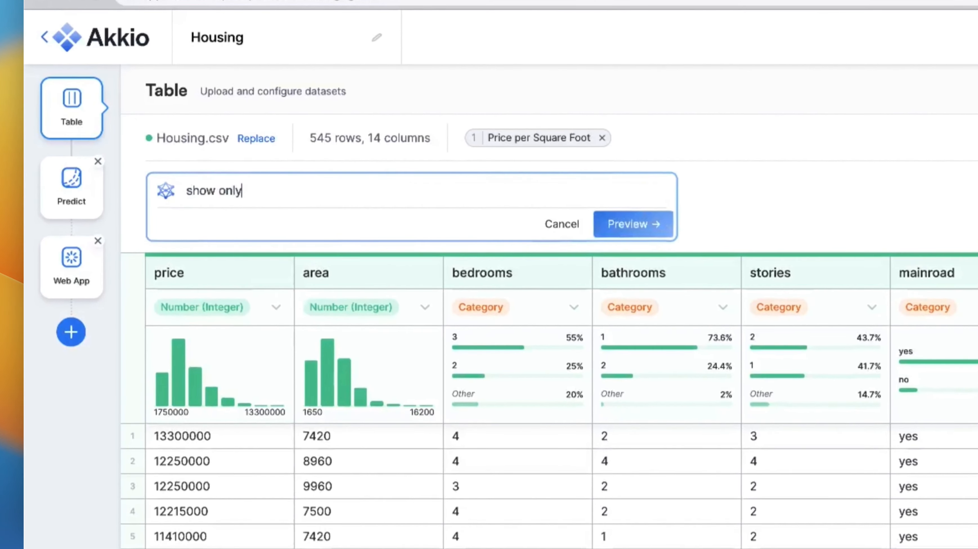
type(" houses that are ")
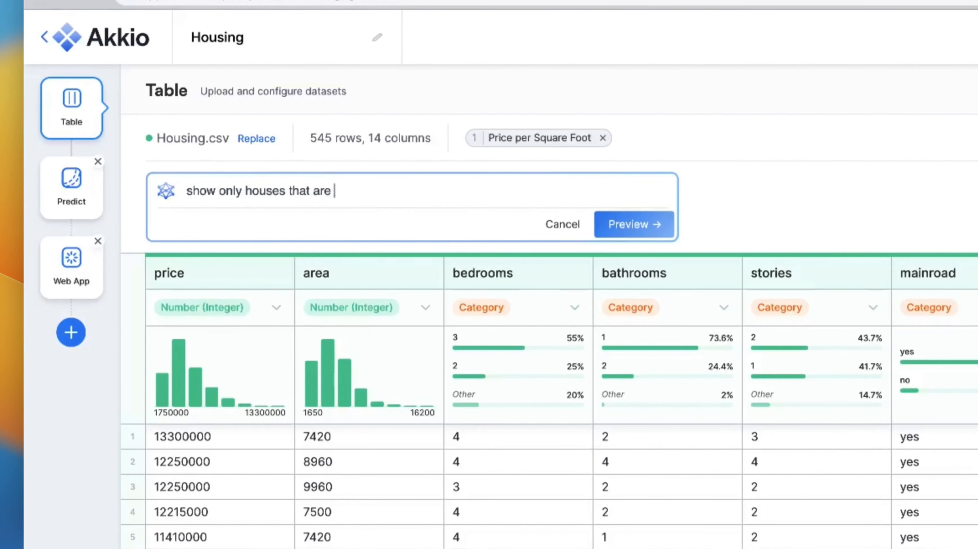
type("below the av")
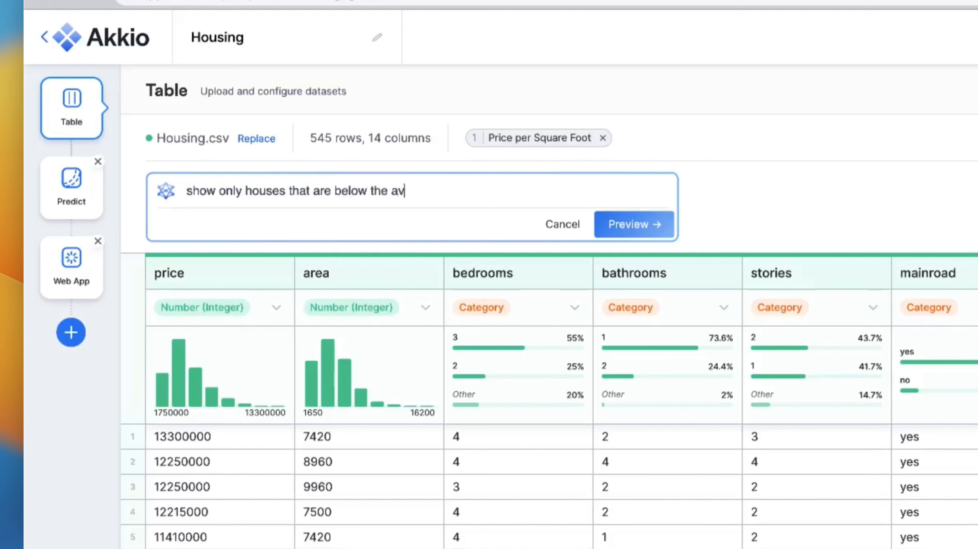
type("erage of $sft")
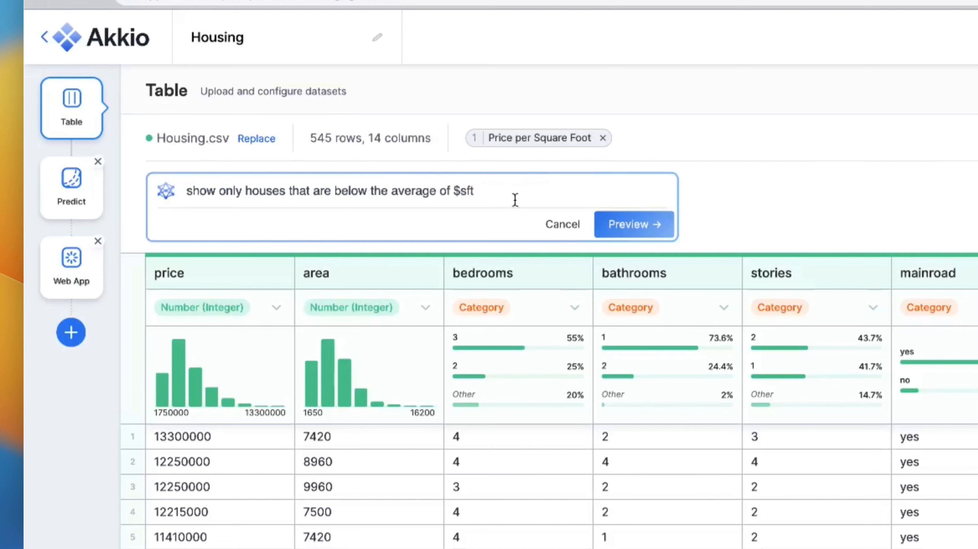
left_click(651, 235)
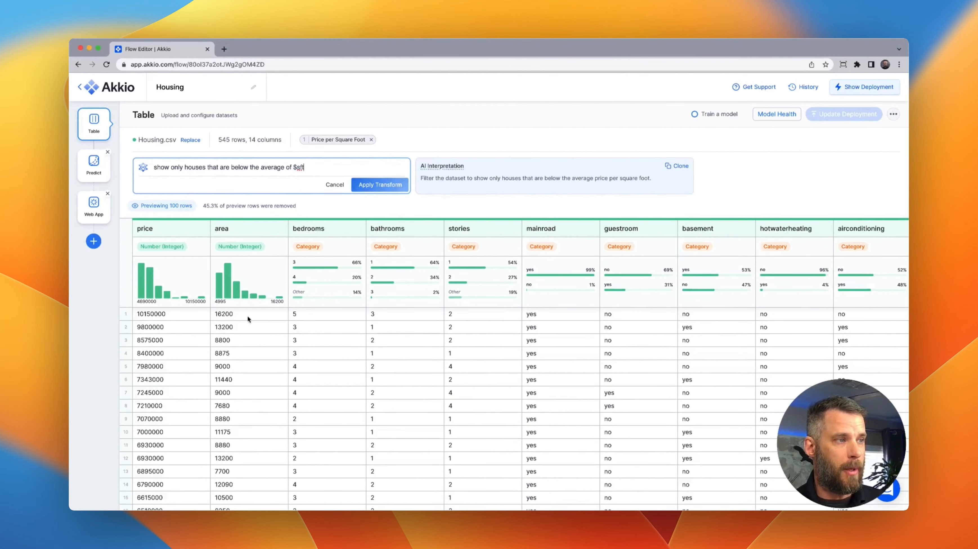
scroll(315, 323, "right", 6)
scroll(315, 325, "right", 4)
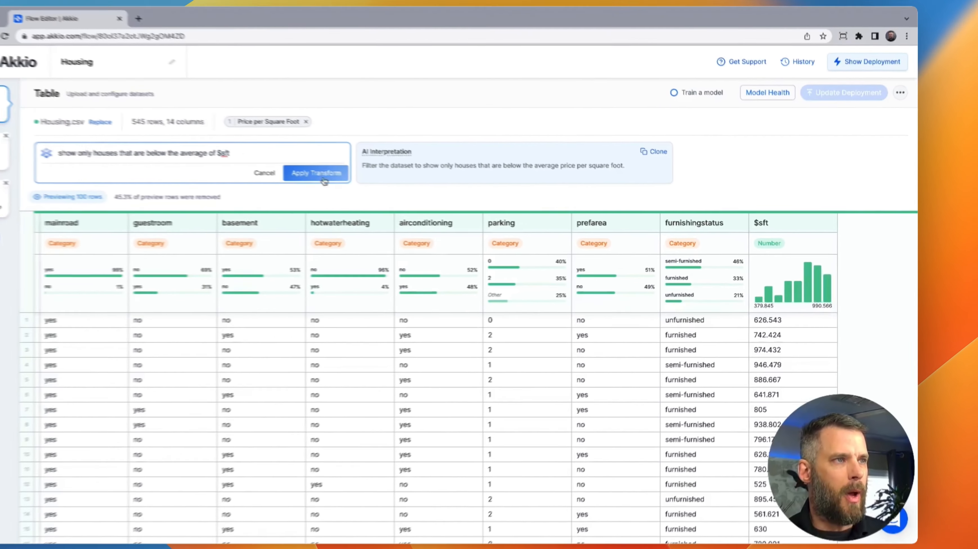
left_click(12, 114)
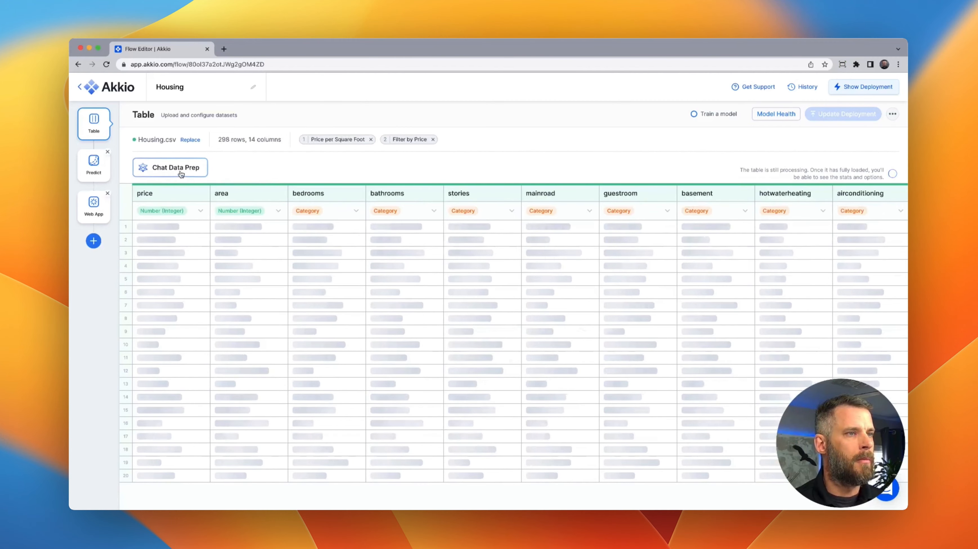
Preview the request "show only homes that are suitable for a family of four and are one story" and cancel it without applying.
left_click(180, 171)
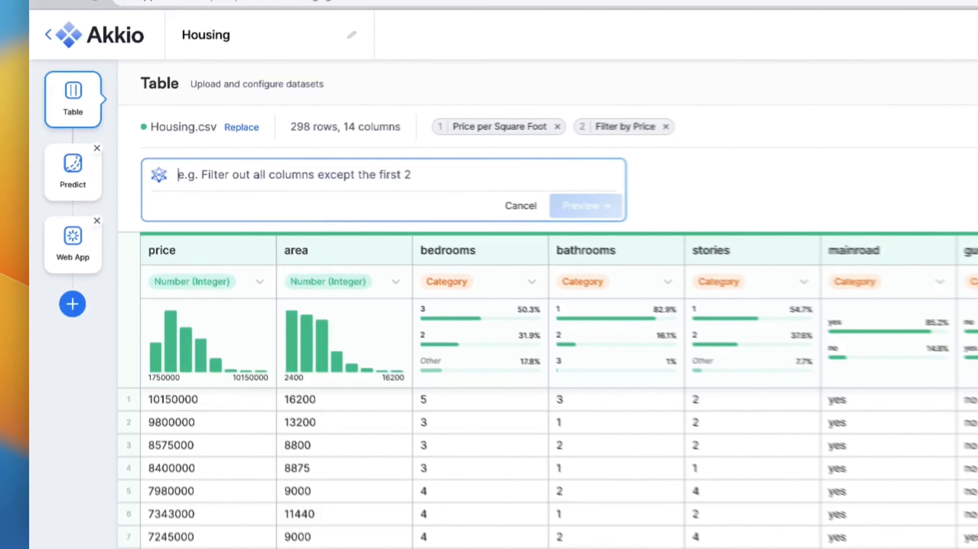
type("show only h")
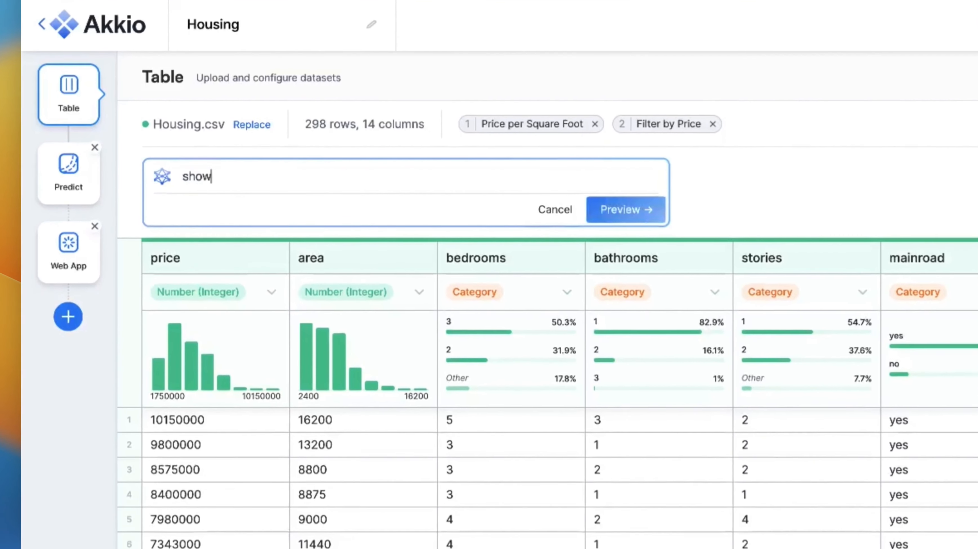
type("omes that")
key("BackSpace")
key("BackSpace")
type("that are suita")
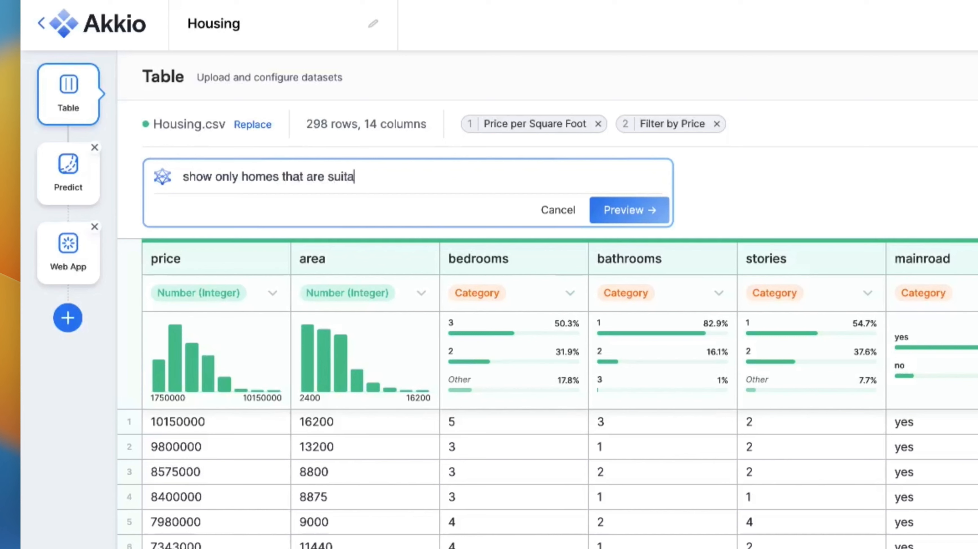
type("ble for a family of four")
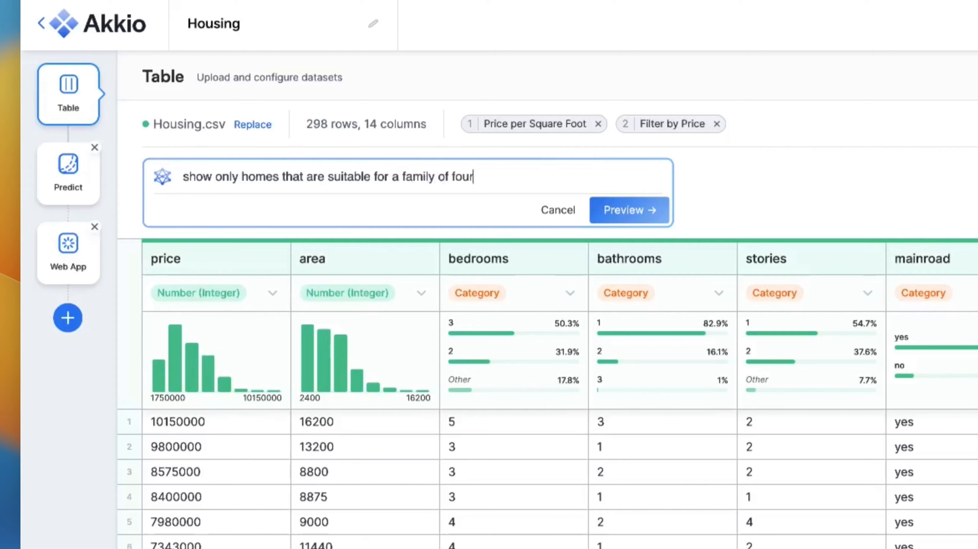
type(" and are one sto")
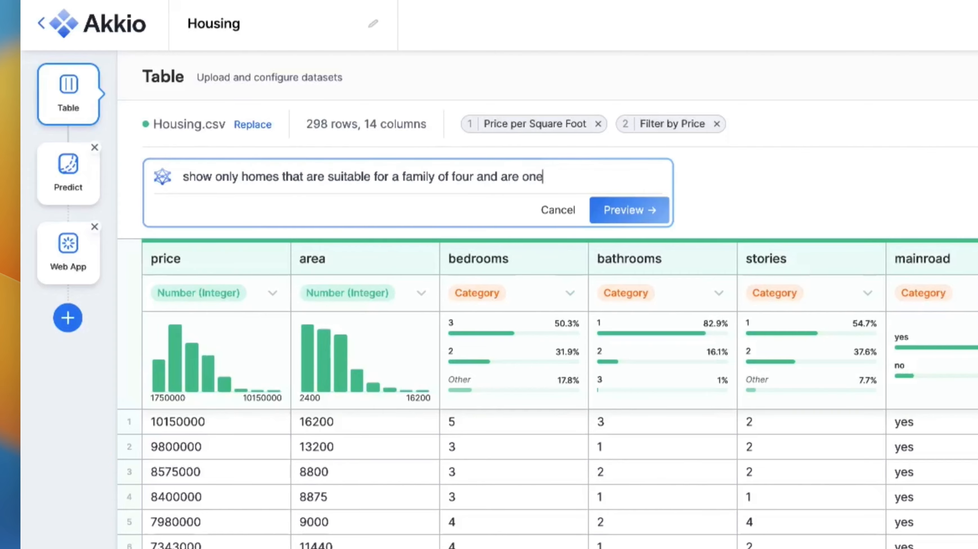
type("ry")
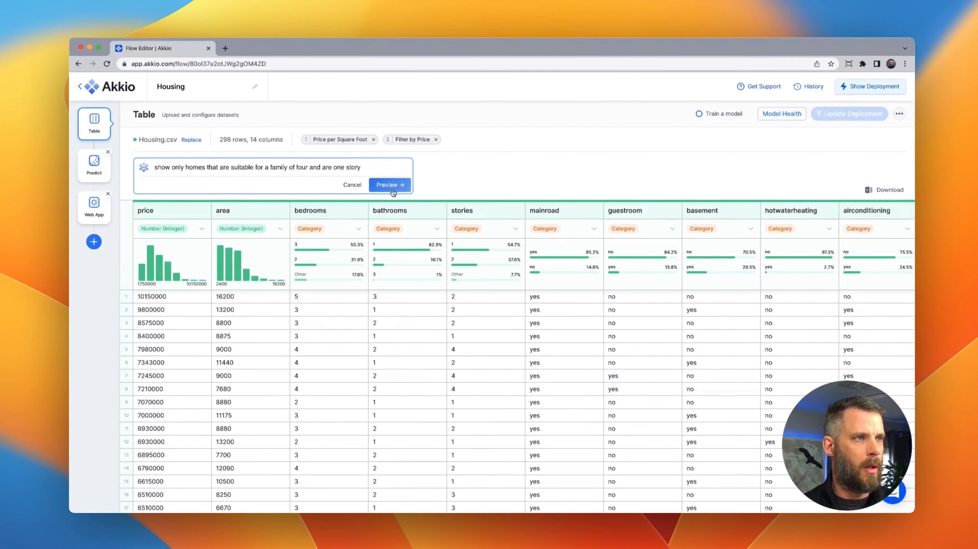
left_click(409, 188)
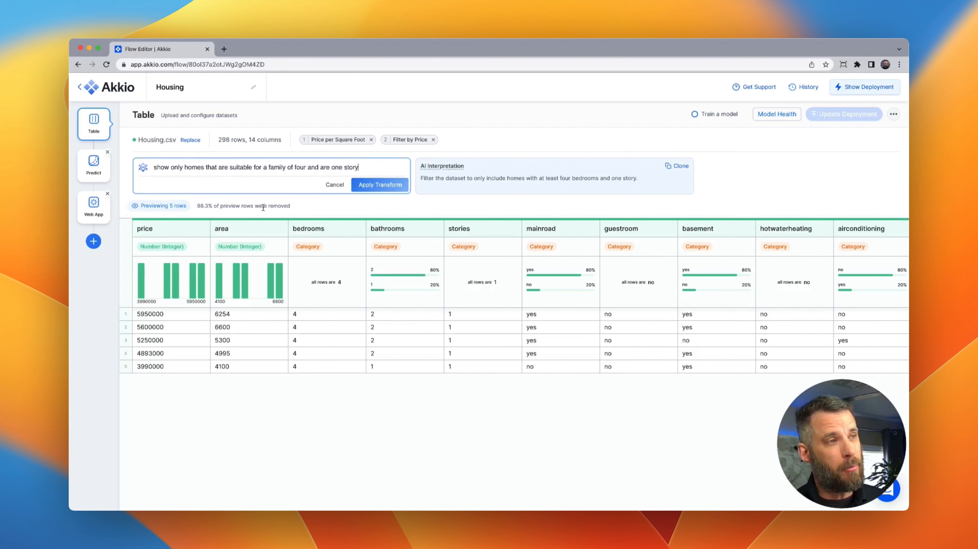
left_click(335, 185)
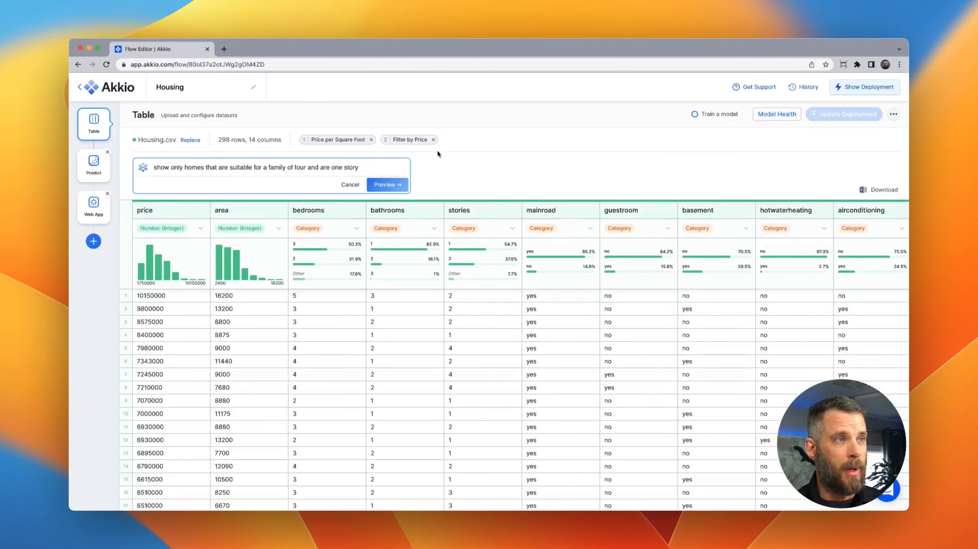
Review the details of the applied Filter by Price and Price per Square Foot transforms.
left_click(417, 144)
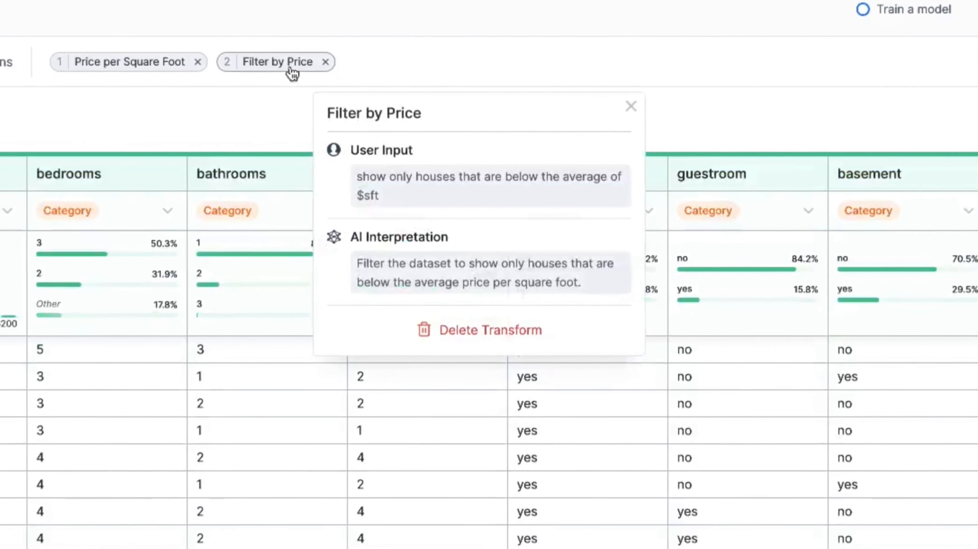
left_click(144, 70)
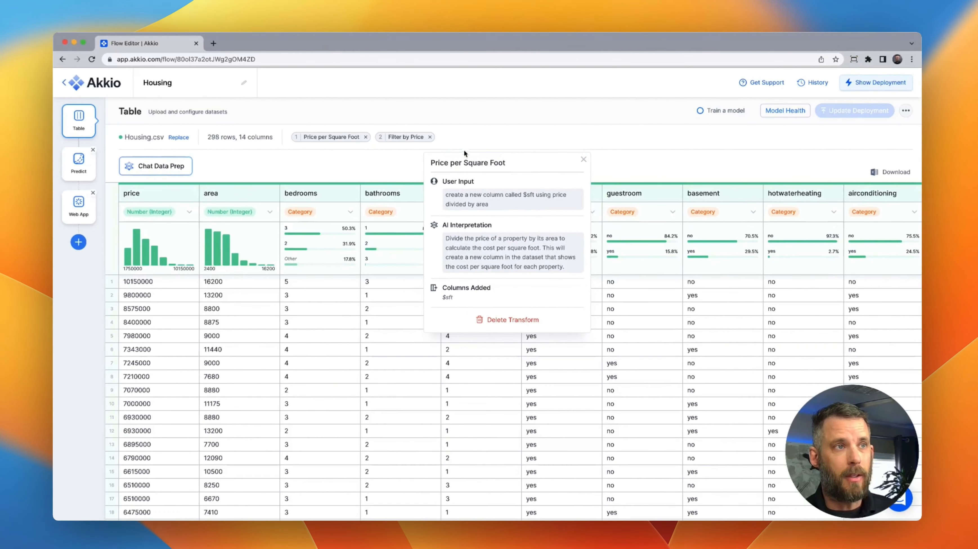
left_click(583, 158)
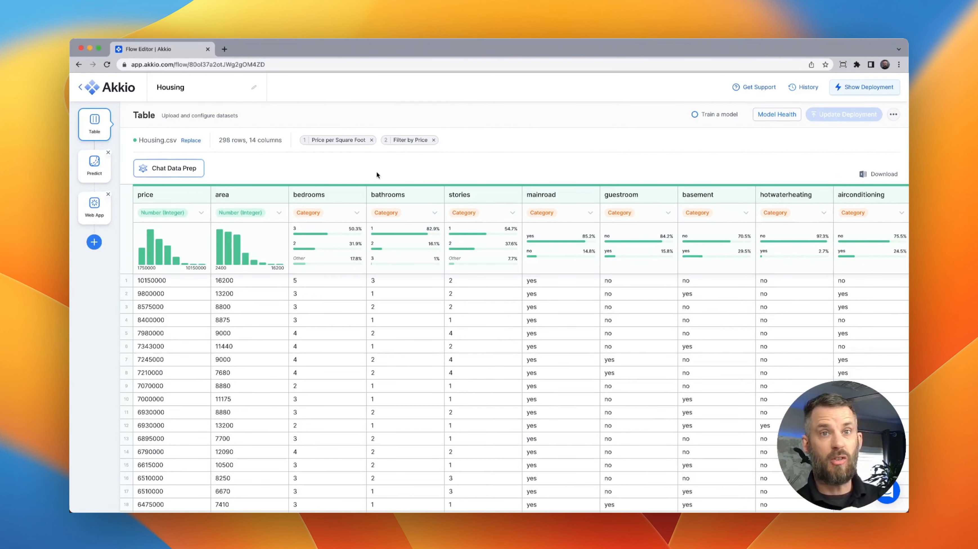
Preview a Chat Data Prep transform with the request "create a new column writing a description of each home".
left_click(171, 169)
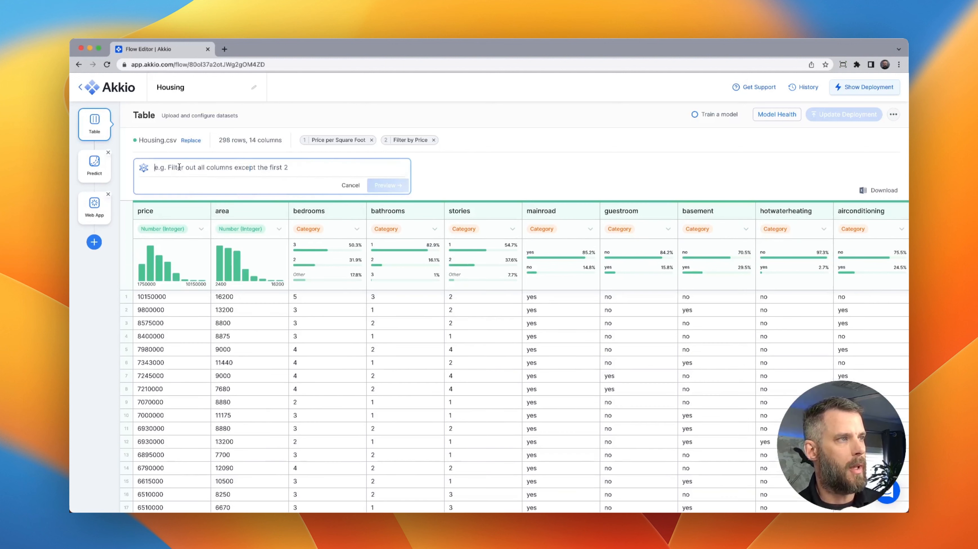
type("description of each home")
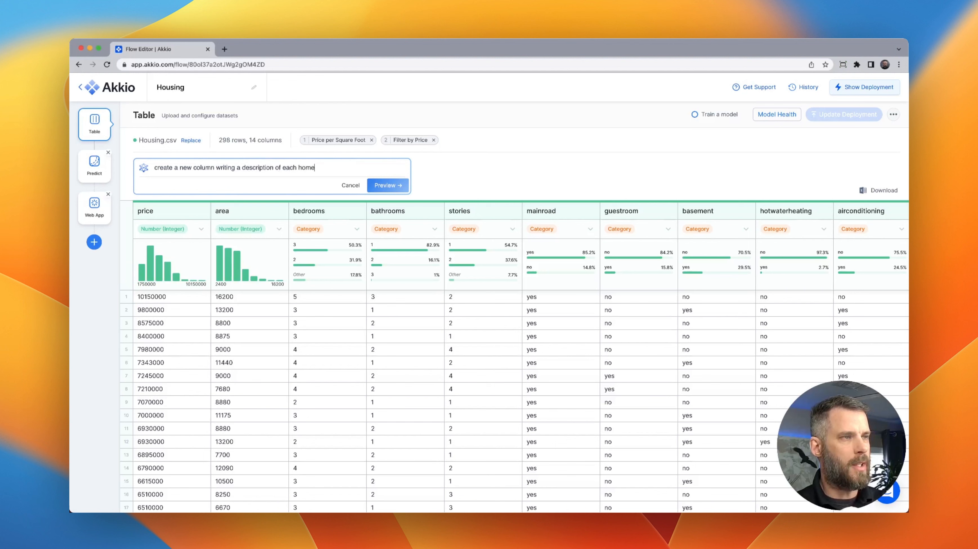
left_click(380, 191)
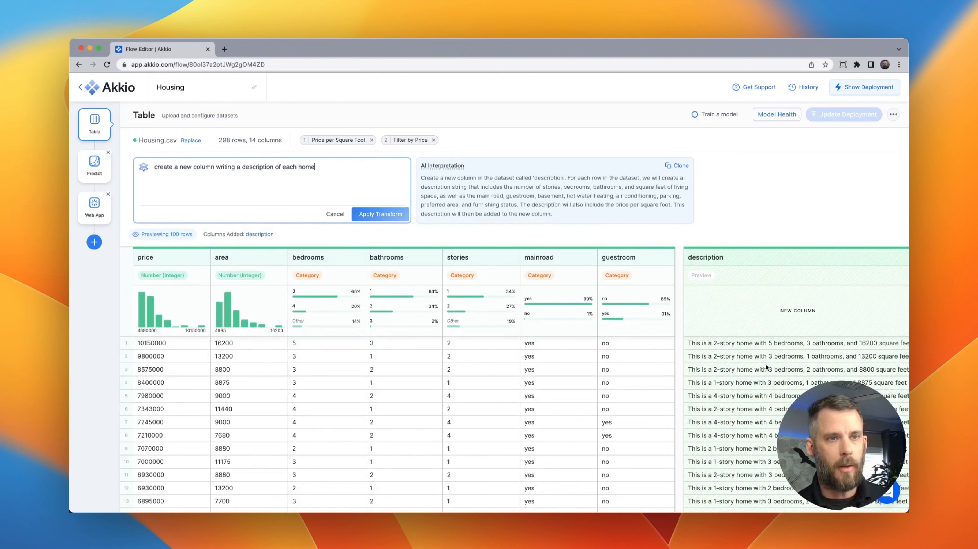
Review the AI interpretation and previewed text of the description column, and apply the transform to the table.
left_click_drag(521, 187, 564, 210)
left_click(584, 210)
scroll(764, 333, "down", 1)
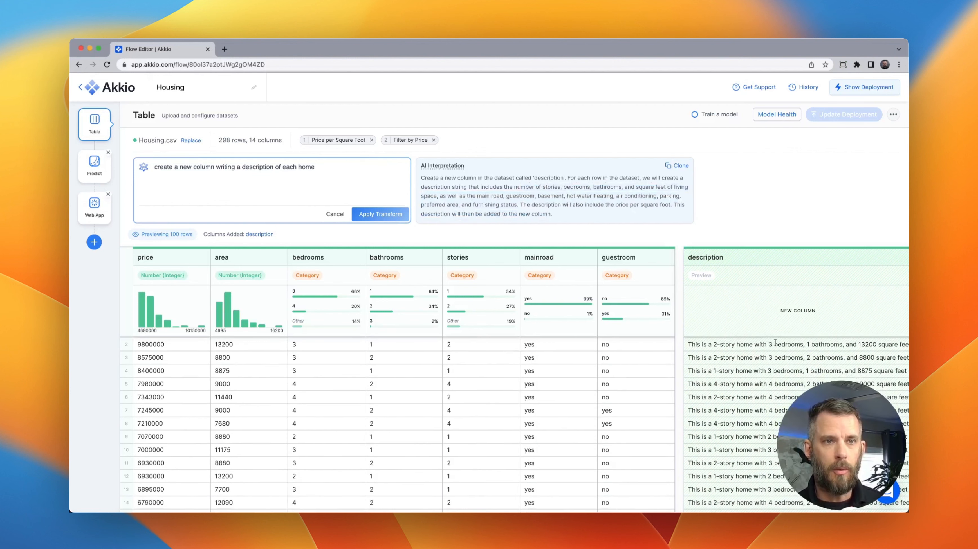
scroll(775, 343, "right", 1)
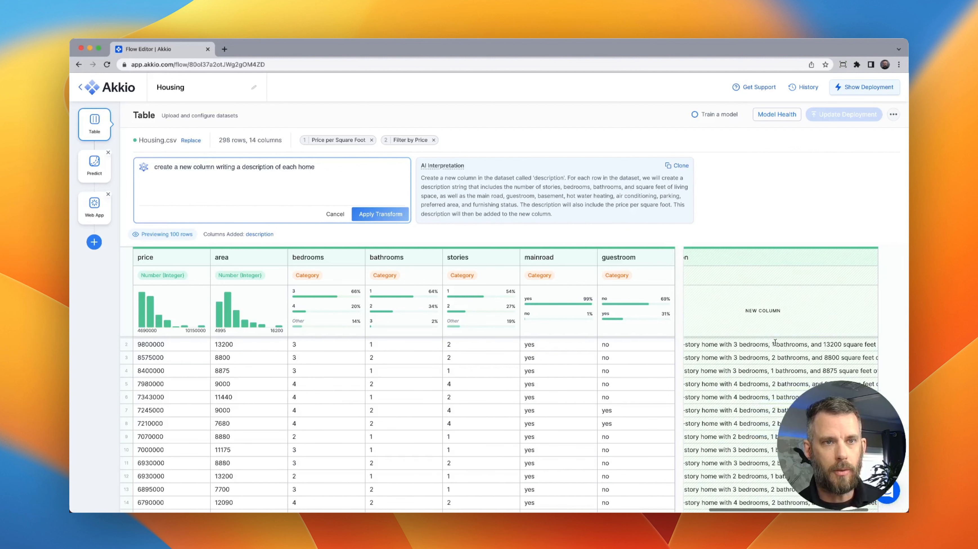
left_click_drag(804, 344, 870, 344)
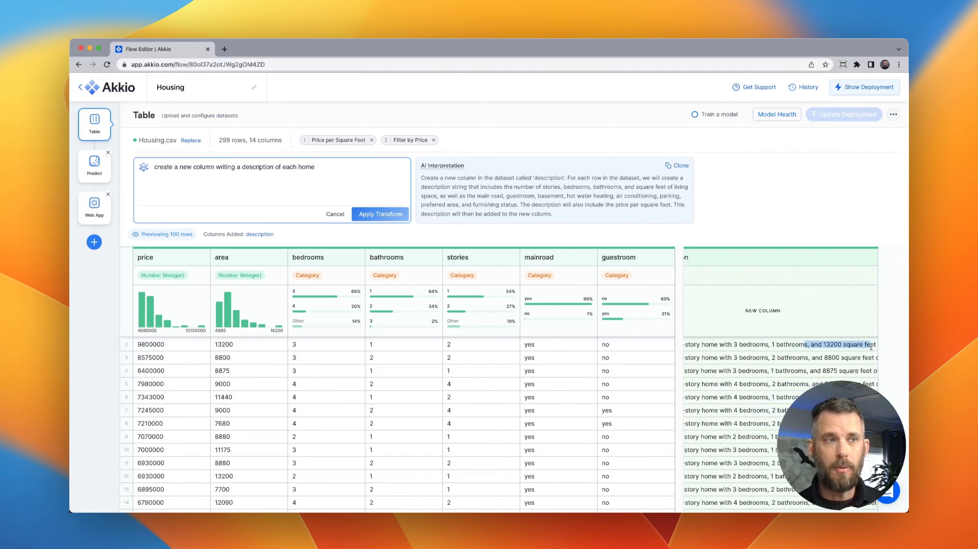
left_click(386, 216)
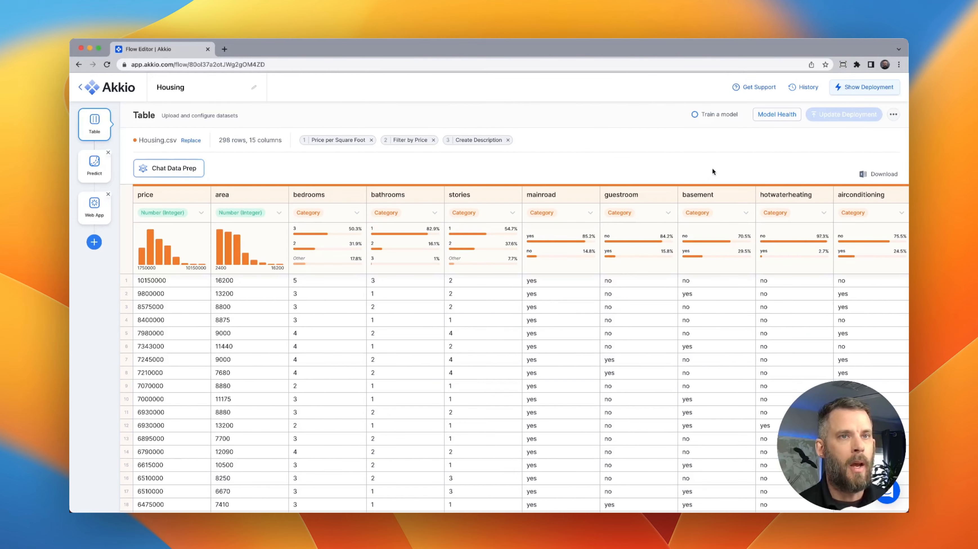
scroll(764, 309, "right", 15)
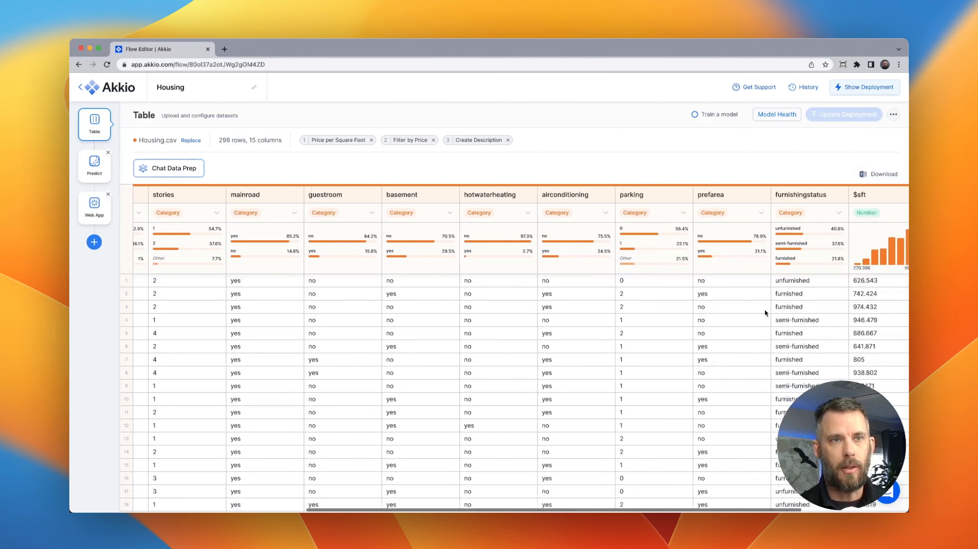